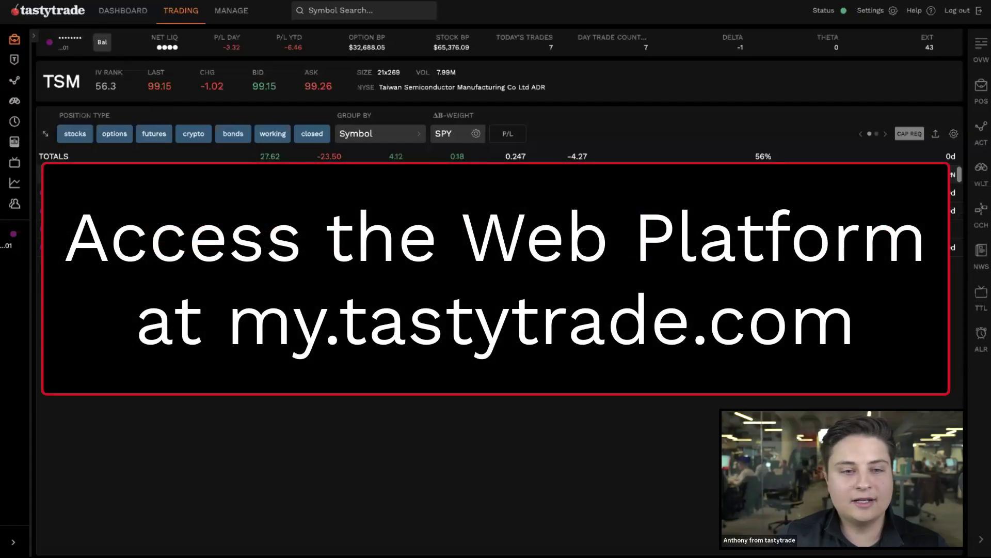
- Open the dashboard and review the Today's Market chart and the account summary
left_click(114, 16)
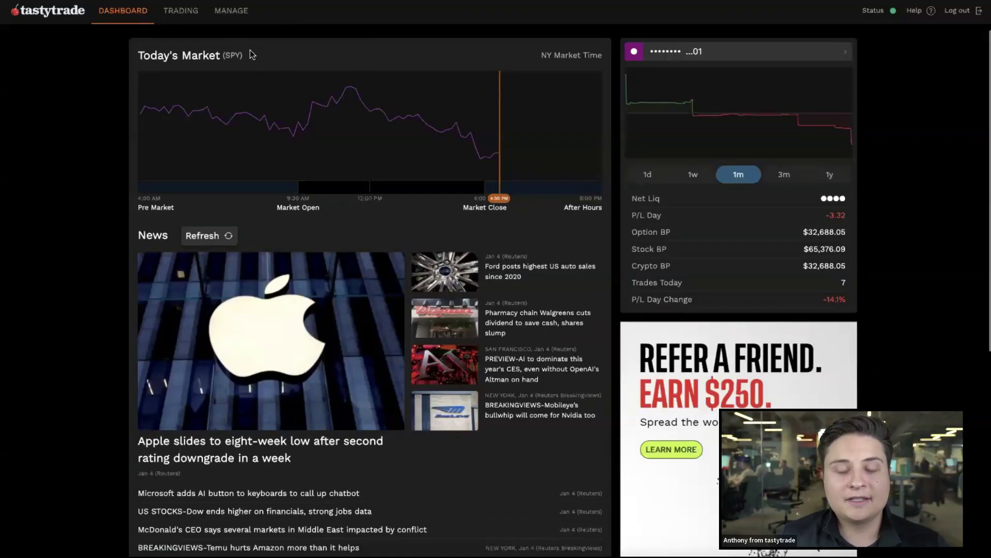
left_click_drag(129, 39, 611, 217)
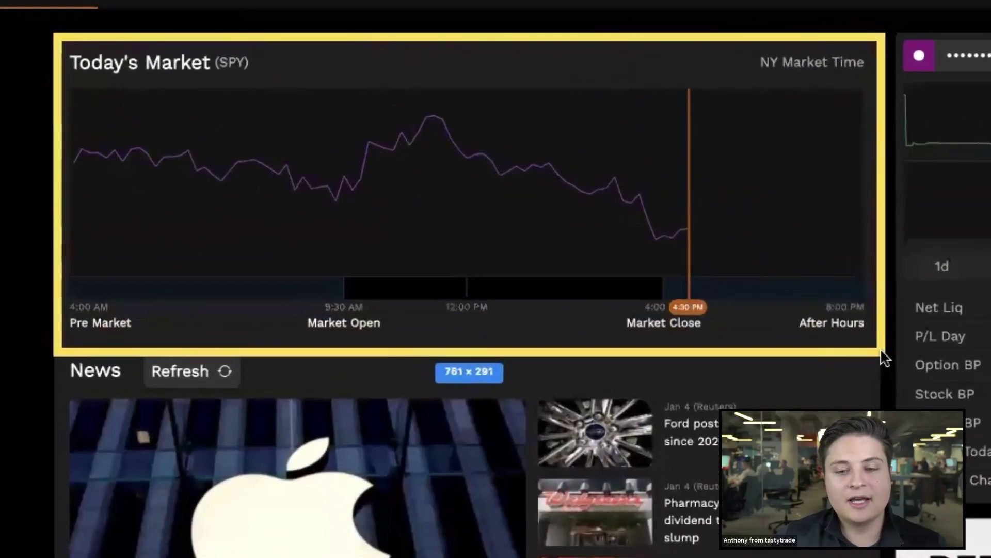
left_click_drag(884, 358, 885, 355)
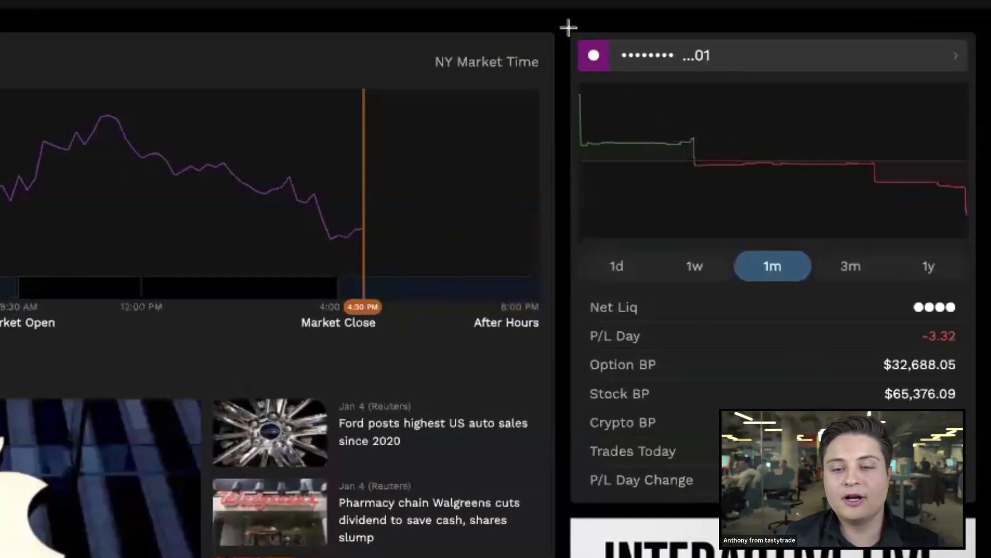
left_click_drag(567, 25, 979, 513)
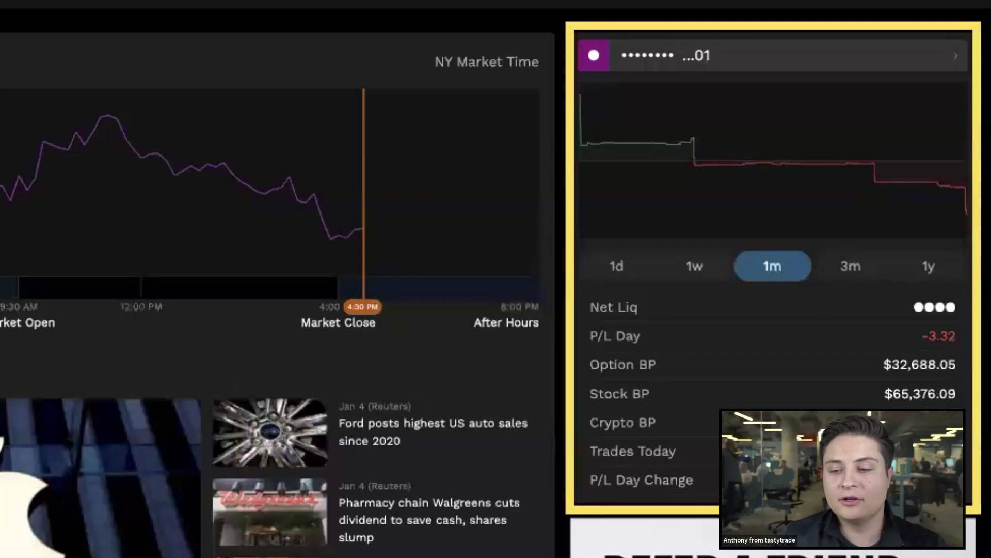
- View the account performance chart over one day and one week, ending on the one-month range
left_click(618, 269)
left_click(694, 274)
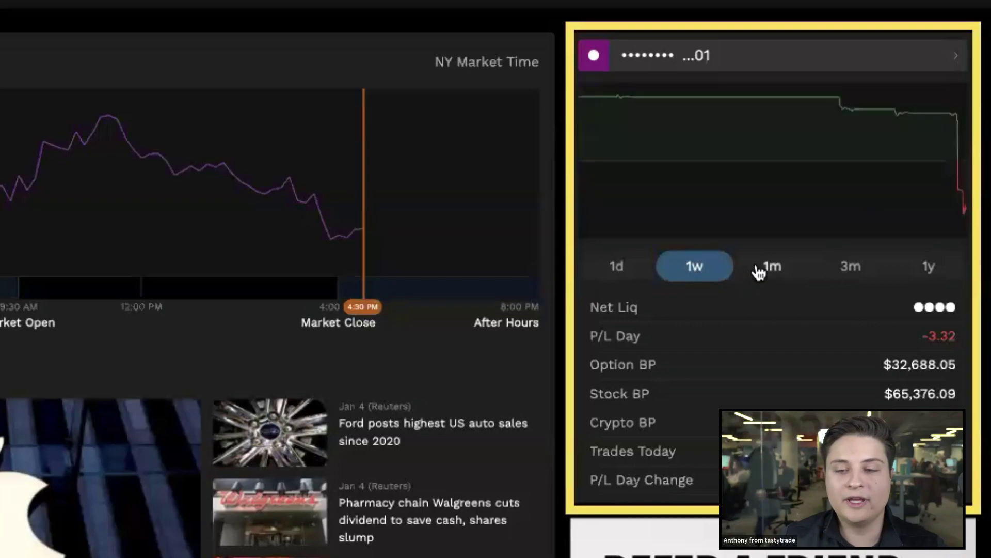
left_click(762, 269)
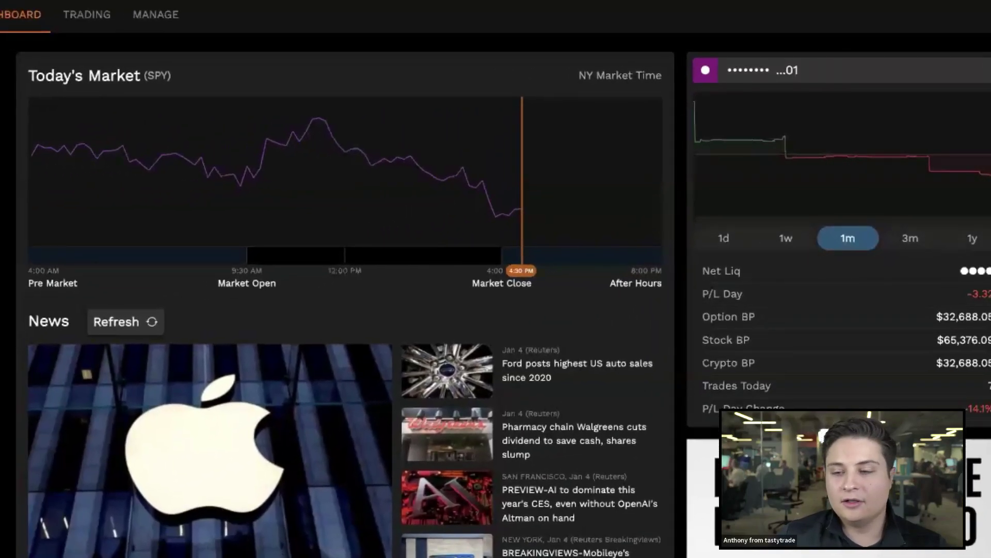
- Open the news story about Microsoft adding an AI button to keyboards, skim it, and close it
scroll(278, 380, "down", 5)
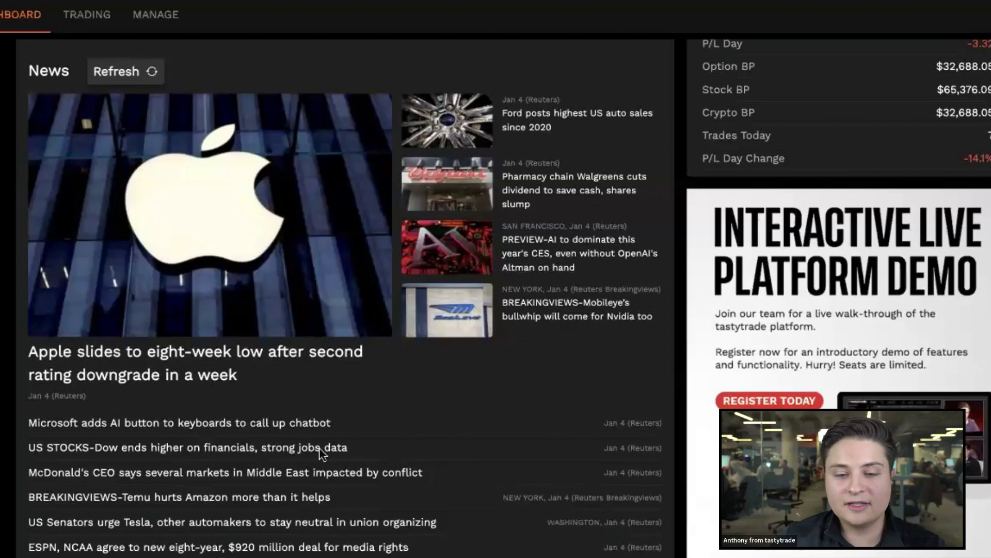
left_click(228, 423)
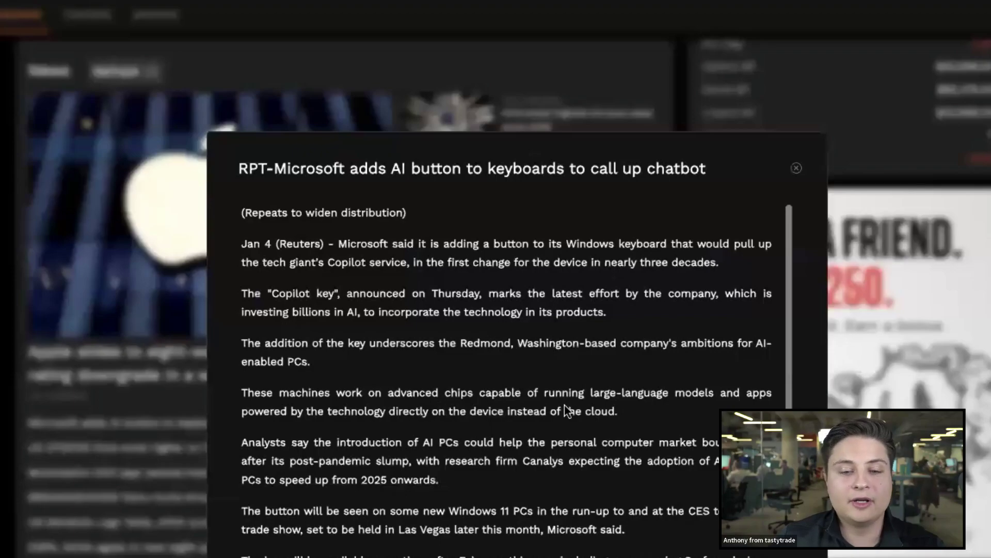
scroll(564, 405, "down", 1)
scroll(573, 398, "up", 1)
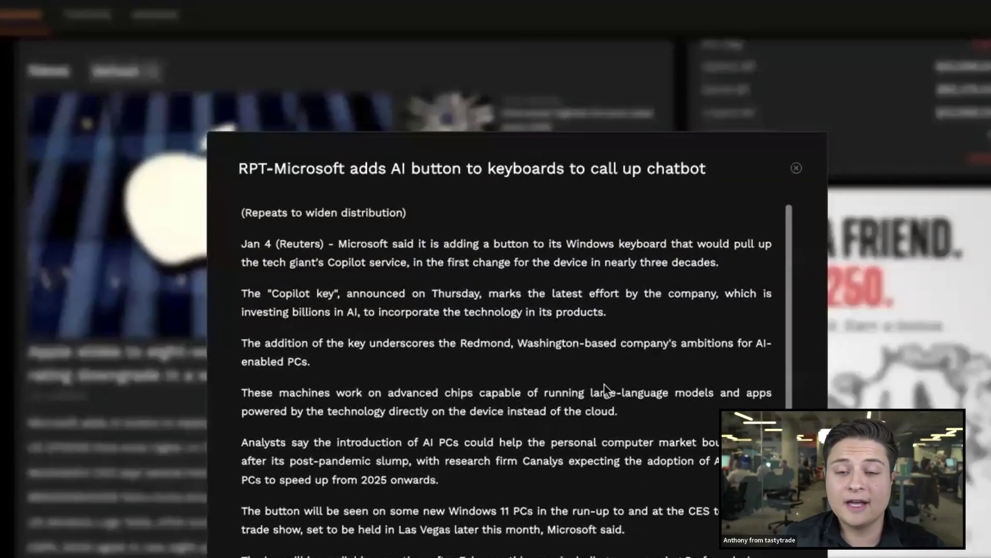
left_click(796, 170)
- Review the tasty Earnings, Dividend Champions and tasty Fast Movers lists on the dashboard
scroll(478, 266, "down", 2)
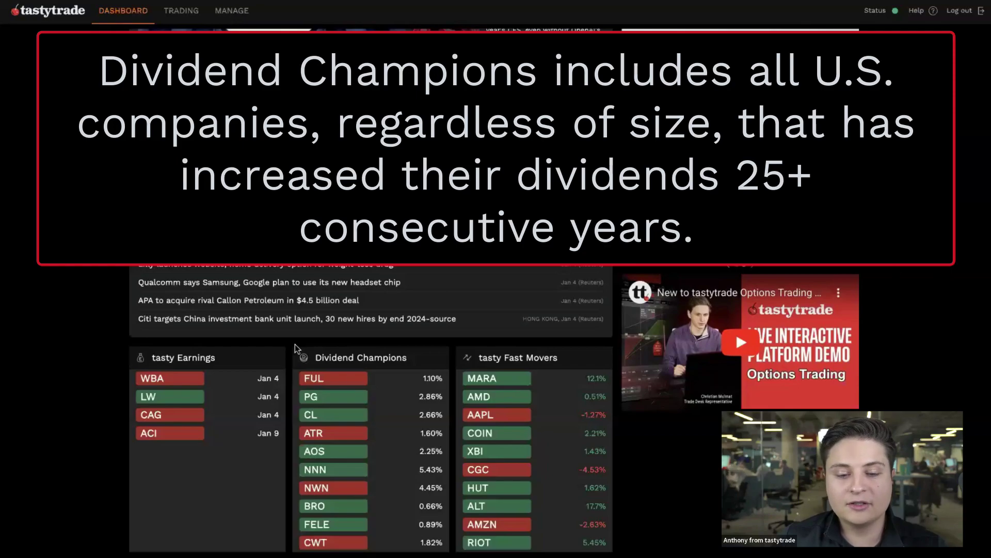
left_click_drag(289, 344, 455, 548)
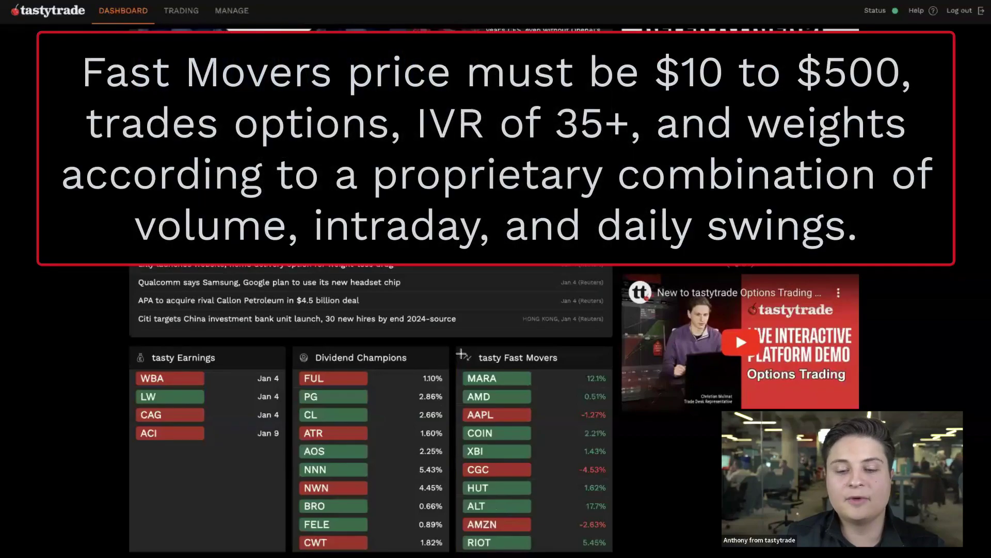
mouse_move(454, 342)
left_mouse_down()
mouse_move(608, 502)
mouse_move(617, 551)
left_mouse_up()
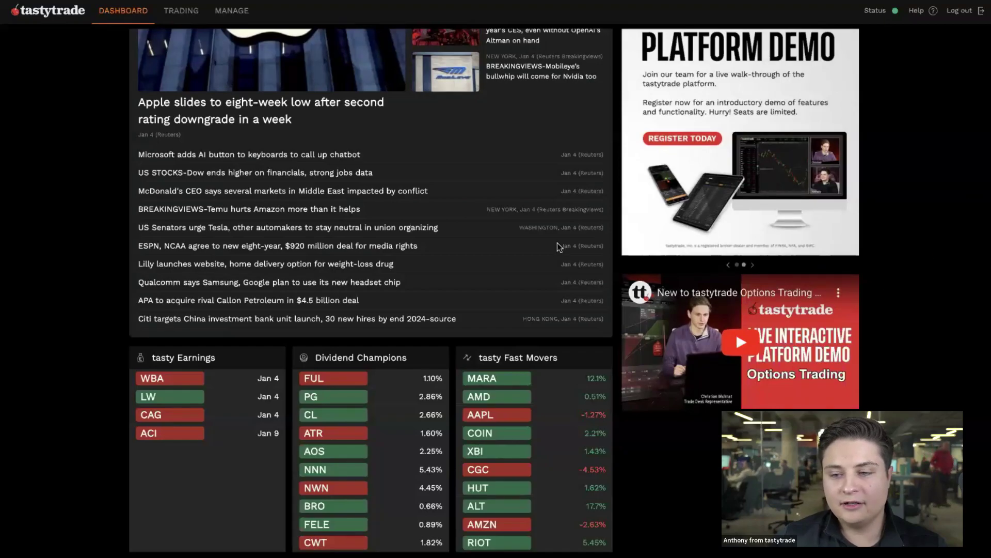
scroll(557, 253, "up", 7)
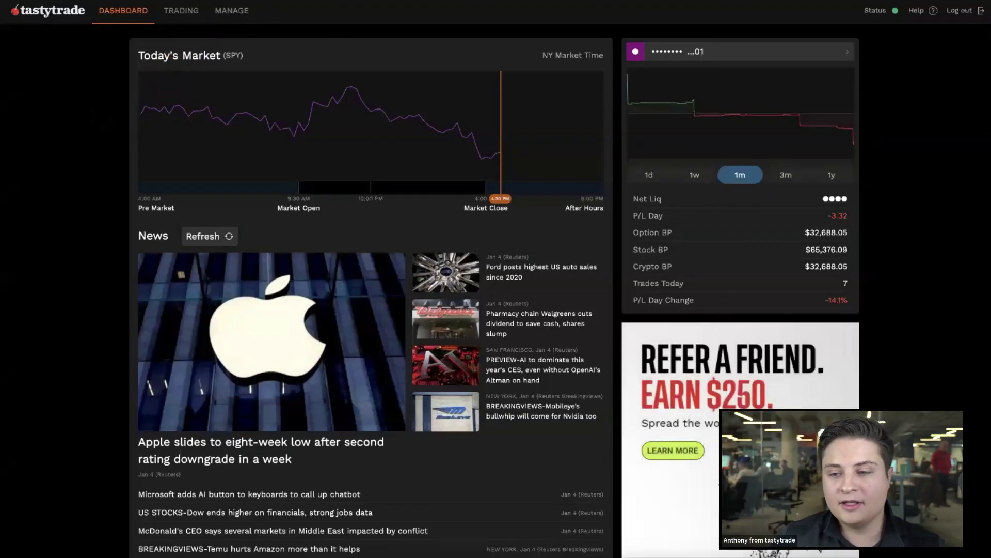
- Open the account management page and look through the options under My Money and My Profile
left_click(230, 16)
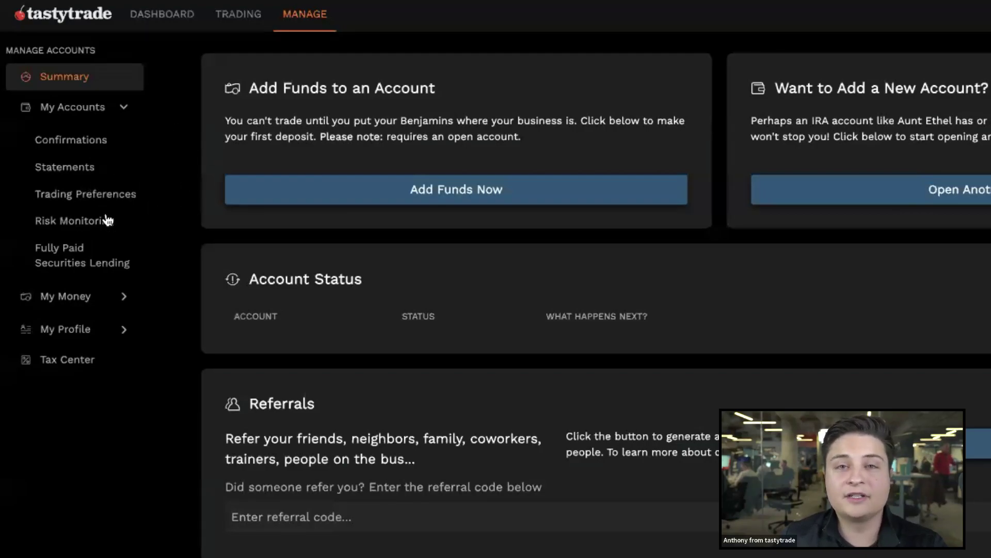
left_click(66, 295)
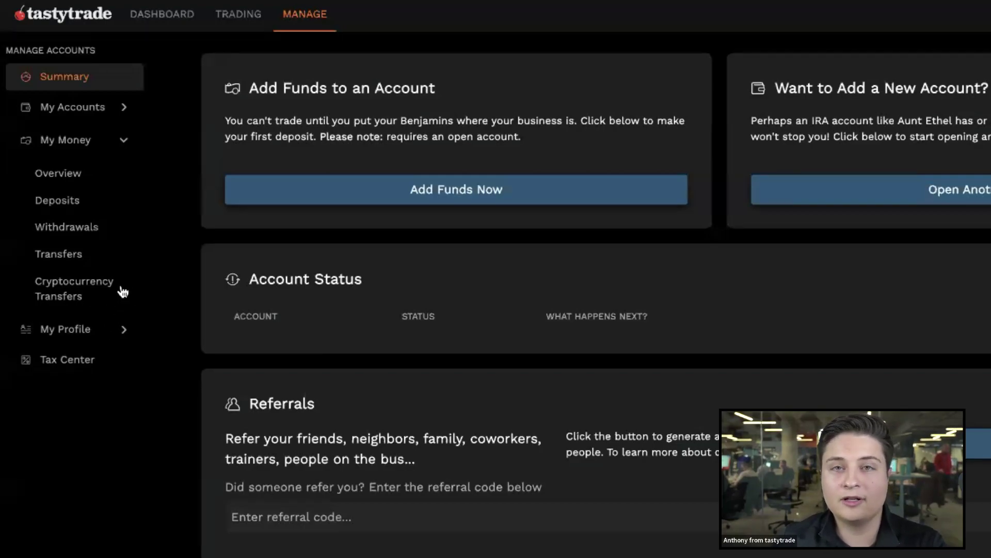
left_click(89, 333)
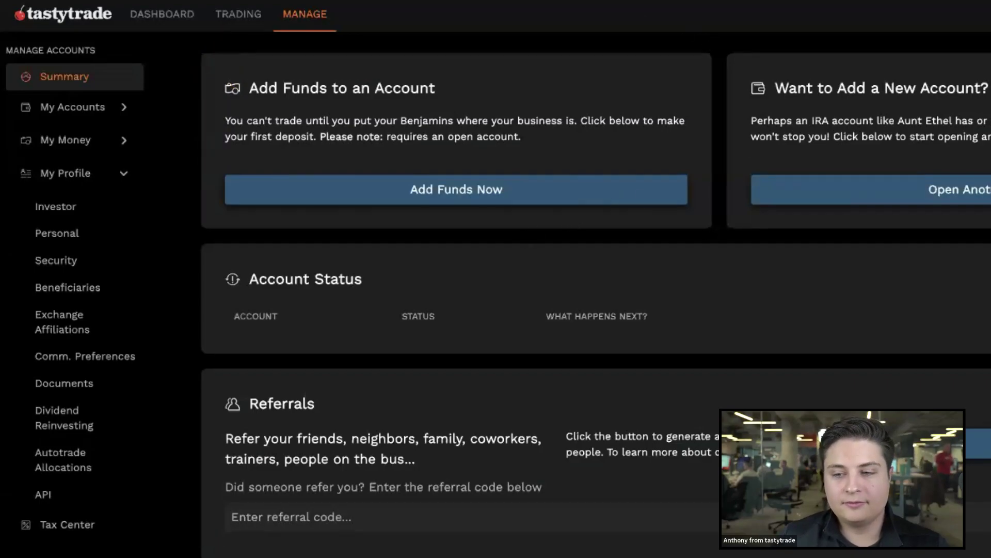
- On the trading positions page, include the triangle-marked account's positions and make it the active trading account
left_click(232, 16)
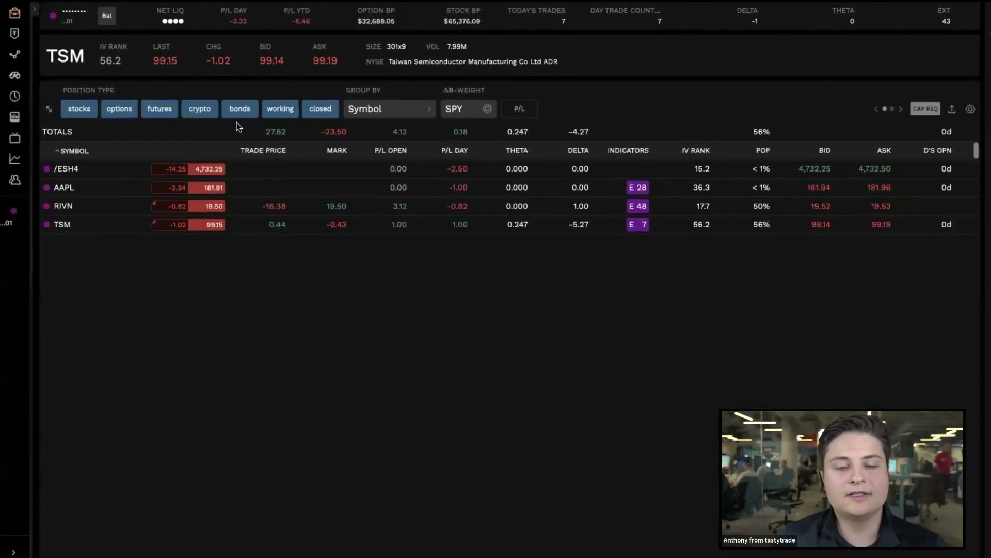
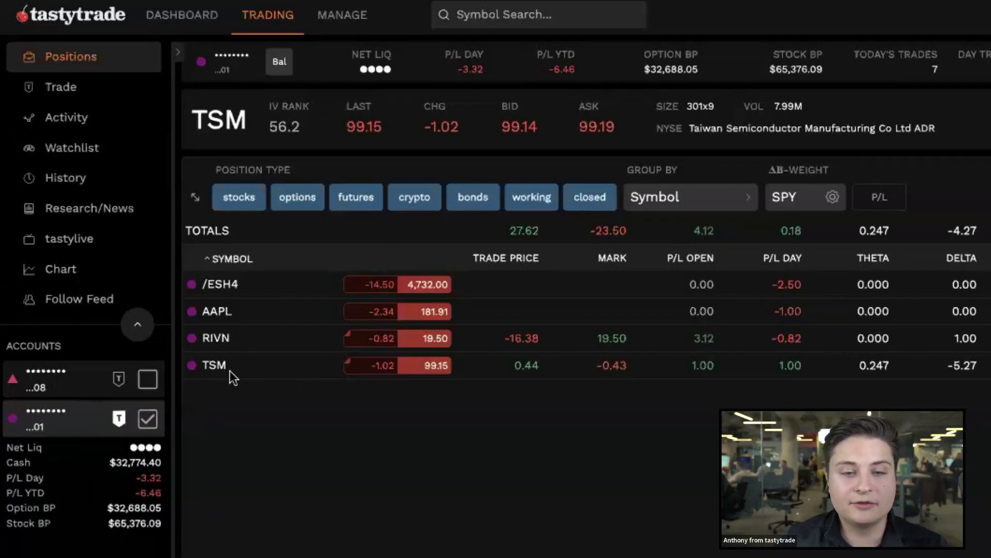
left_click(149, 380)
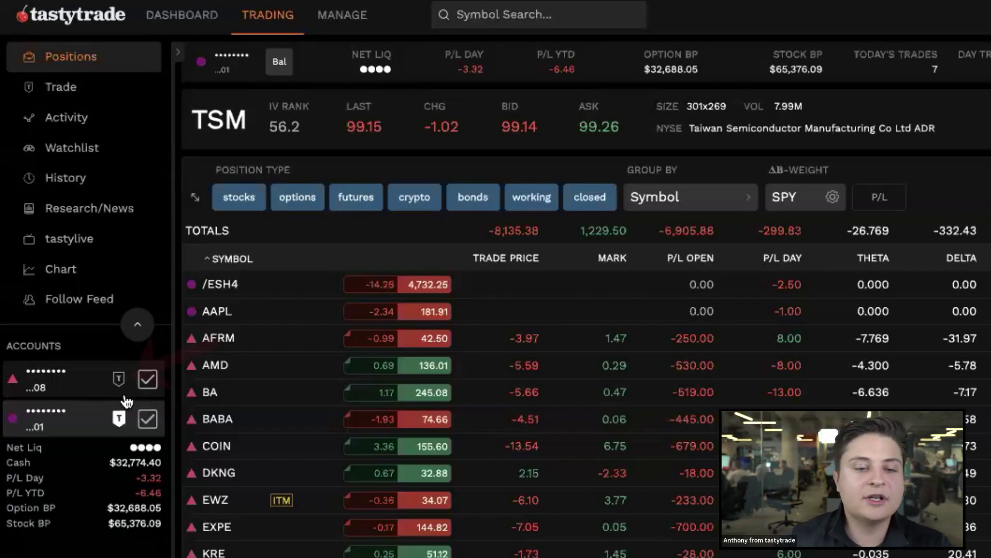
left_click(120, 381)
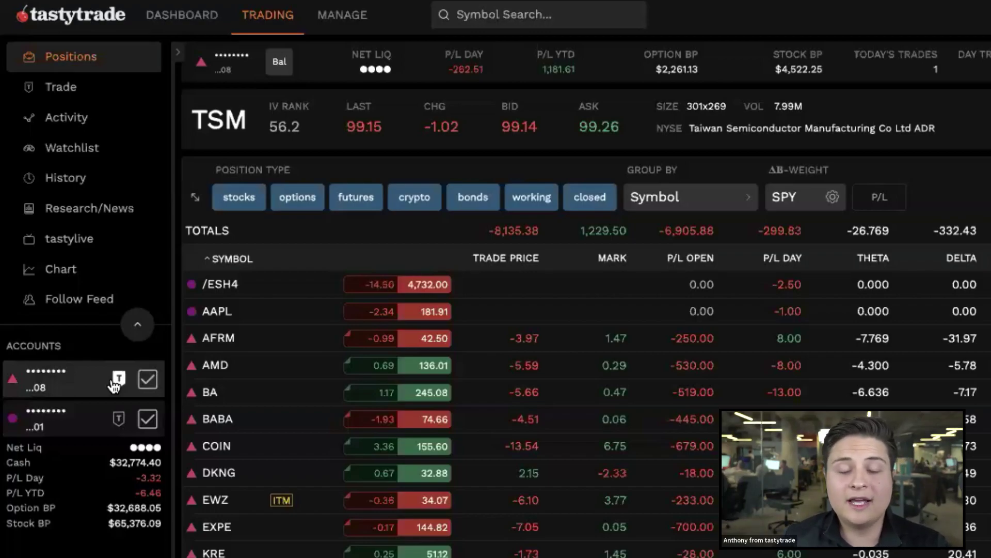
- Make the purple-dot account the active trading account again and exclude the triangle-marked account's positions
left_click(118, 421)
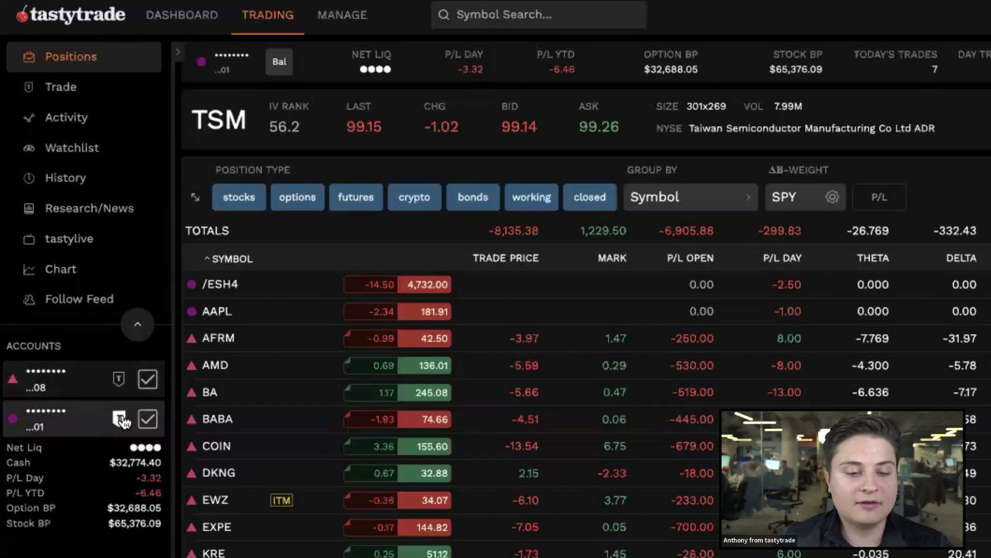
left_click(150, 382)
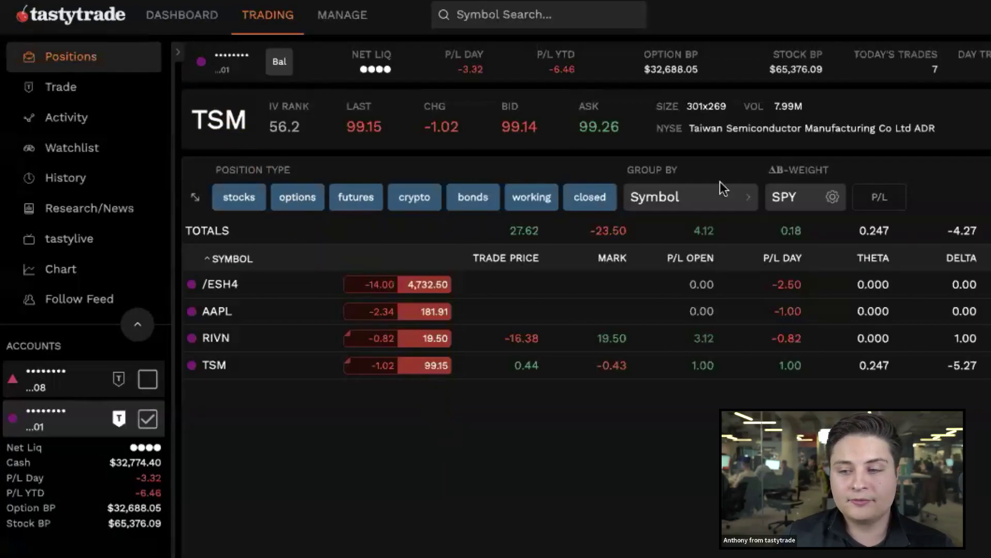
- Expand and collapse the S&P 500 watchlist beside the positions, and hide and restore the quick-access sidebar
left_click(178, 55)
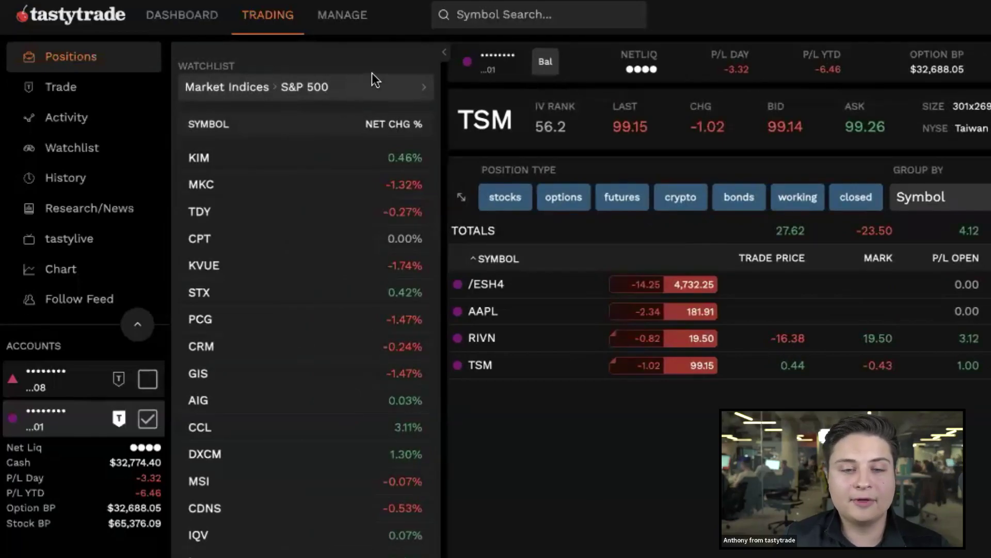
left_click(446, 55)
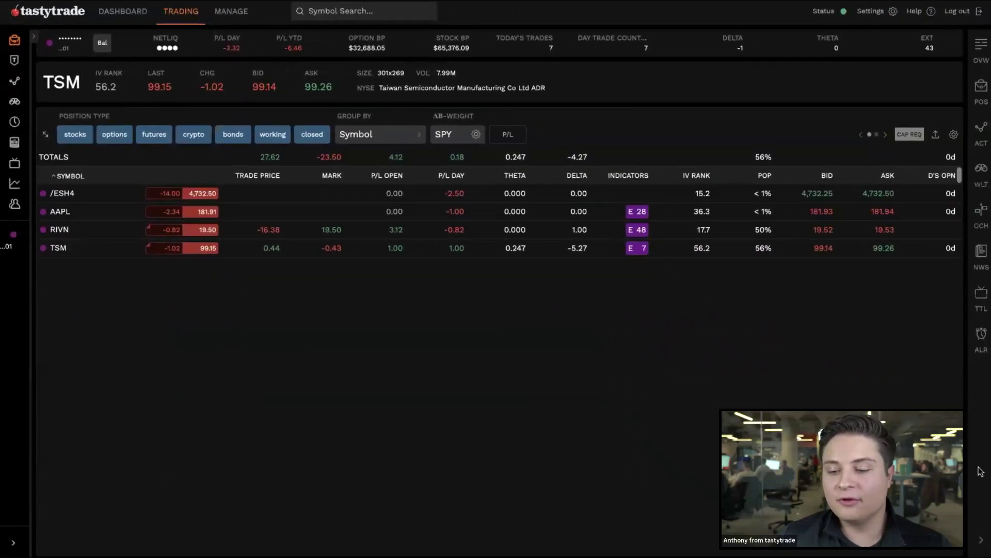
left_click(981, 540)
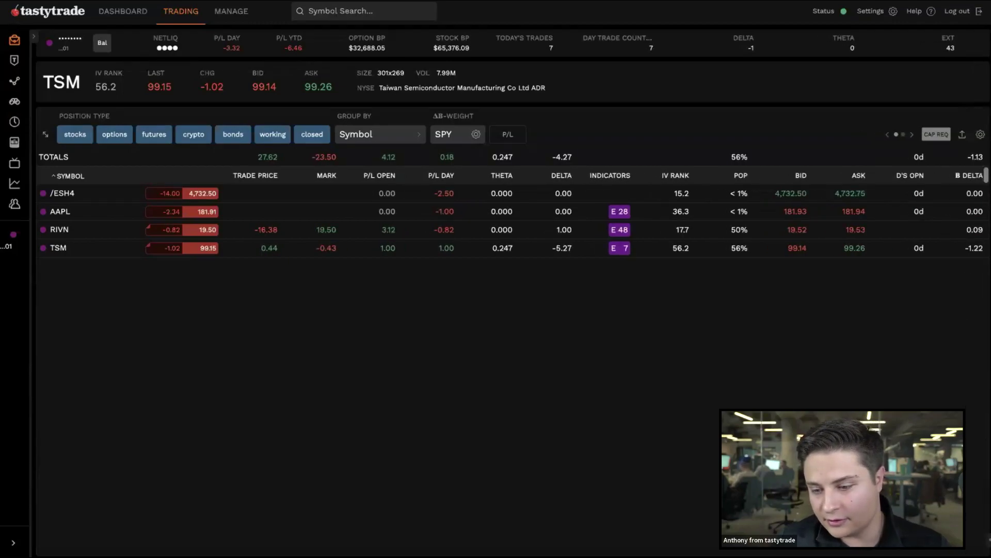
left_click(980, 546)
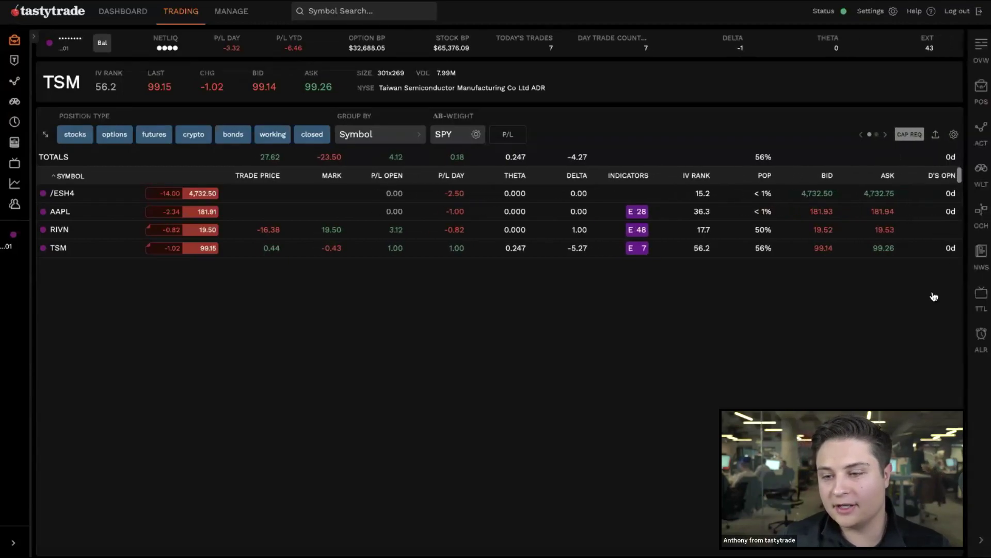
- Show the quote overview, load the symbol AAPL into it, and hide the overview with its sidebar
left_click(981, 51)
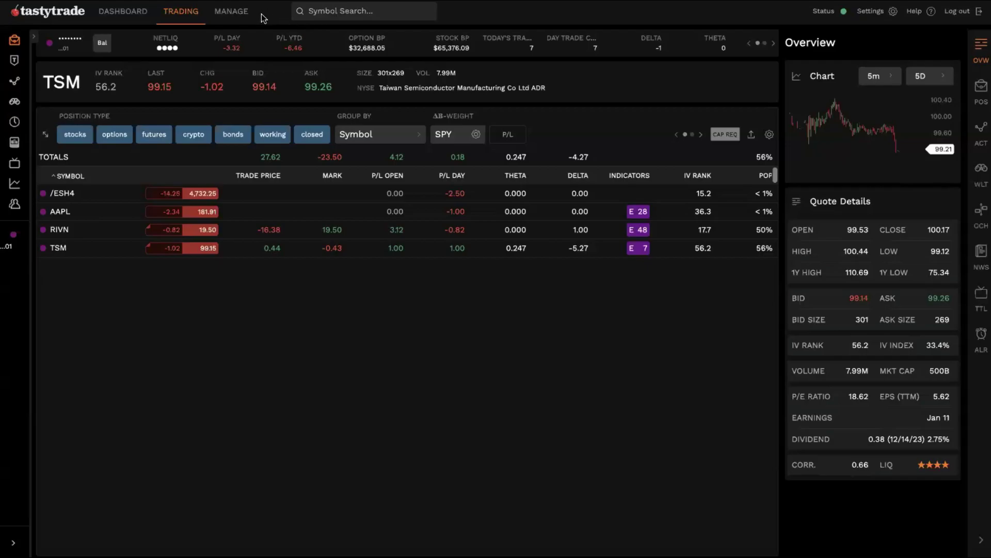
left_click(328, 12)
type("aapl")
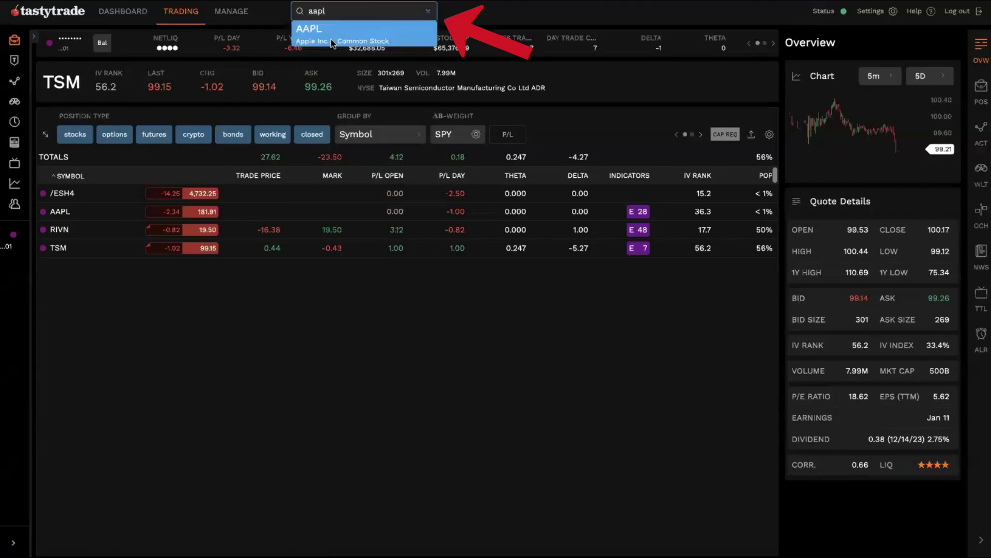
left_click(333, 38)
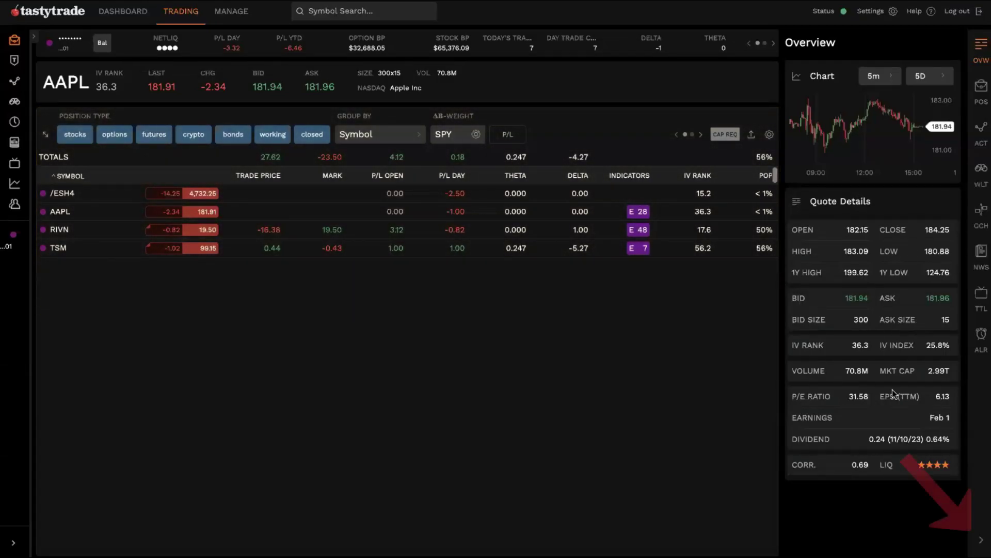
left_click(983, 542)
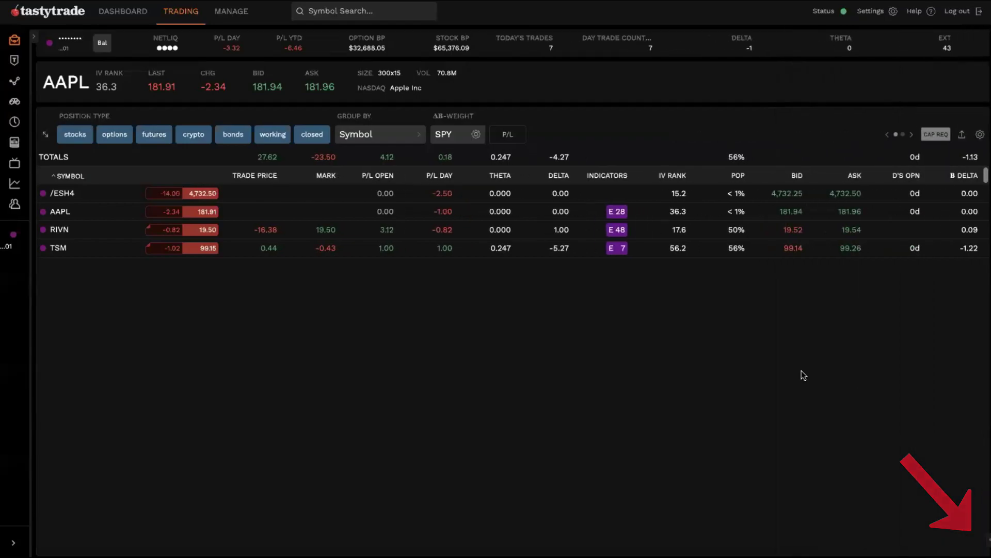